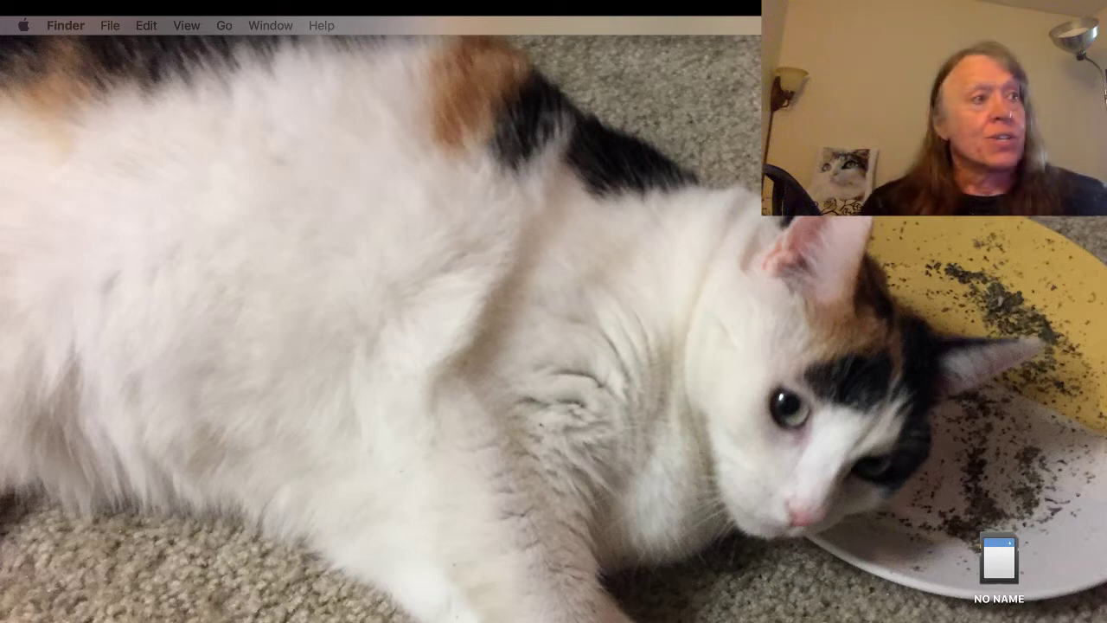
# Open index.html from the DR folder on the NO NAME card in the browser
pyautogui.click(1002, 560)
pyautogui.doubleClick(1014, 562)
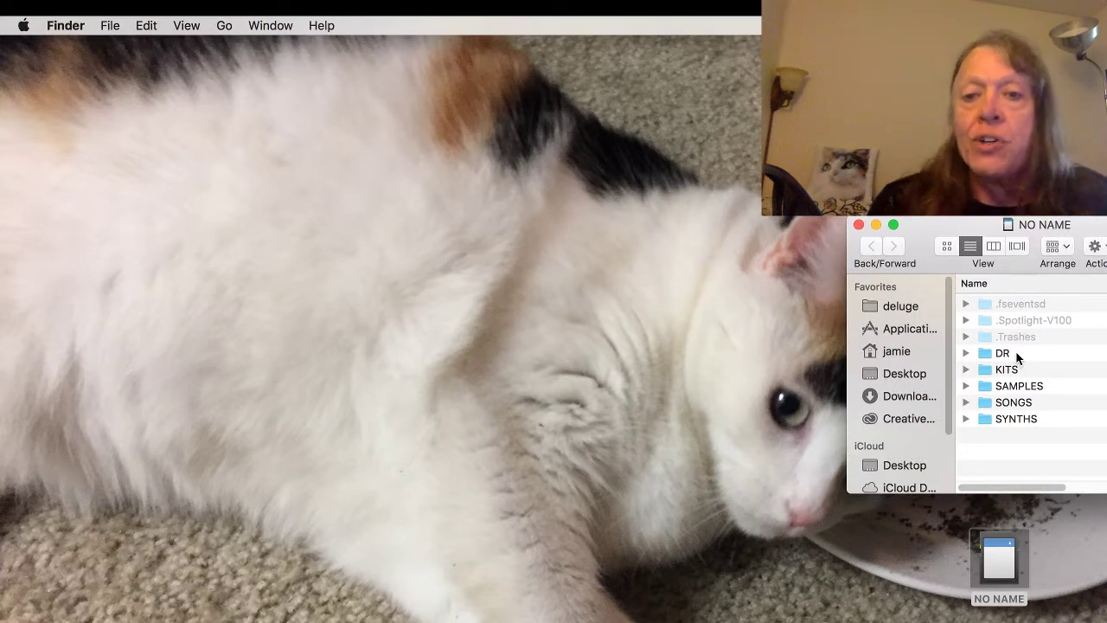
pyautogui.doubleClick(1005, 353)
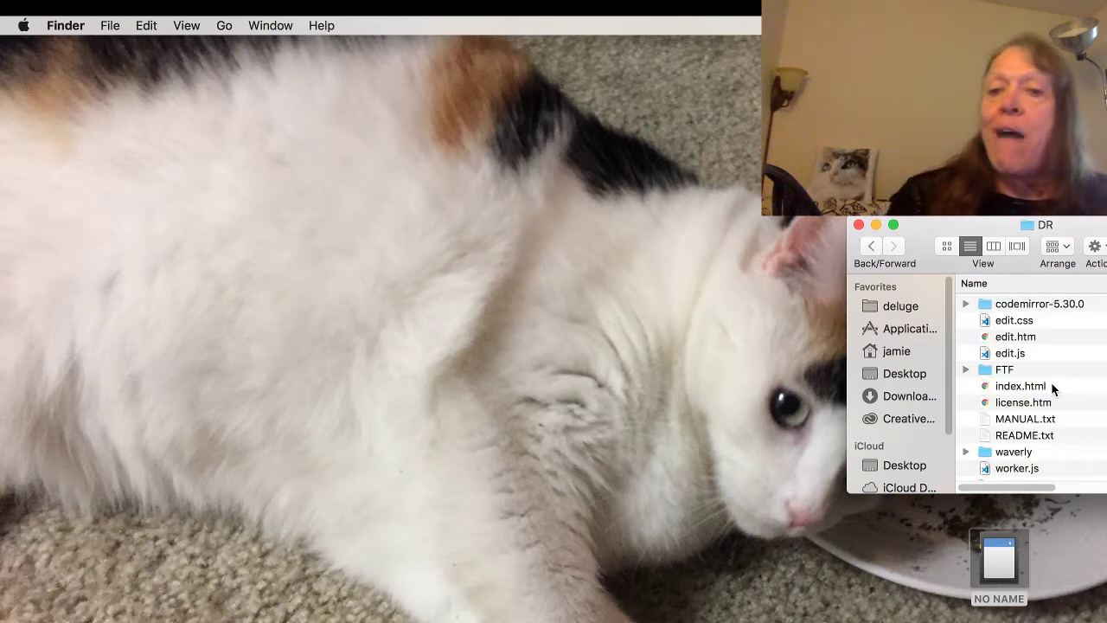
pyautogui.click(1054, 390)
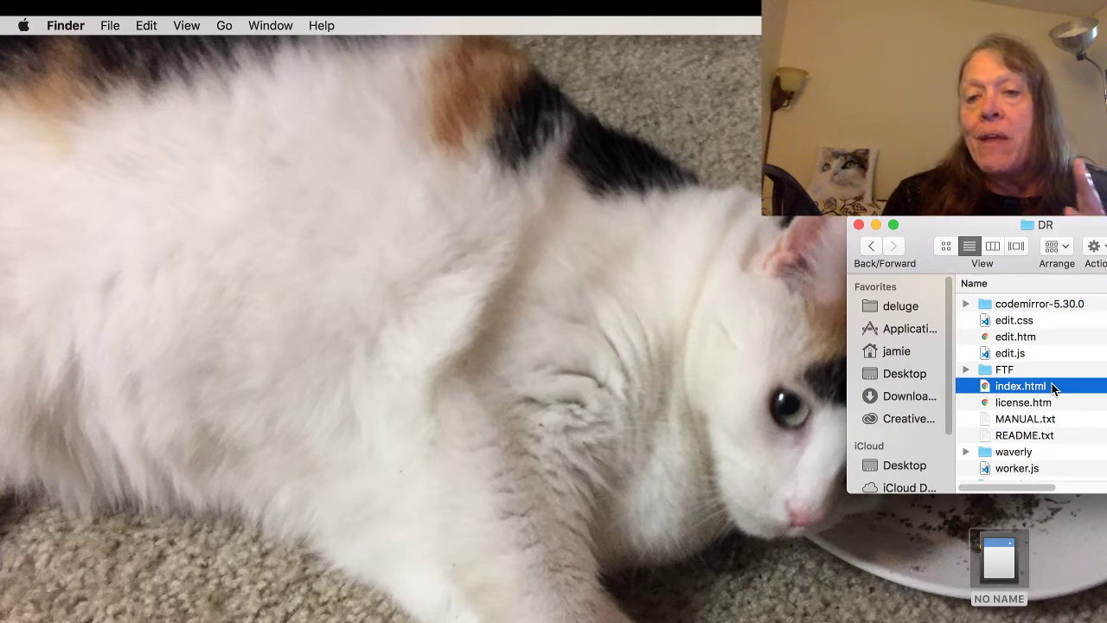
pyautogui.doubleClick(1052, 386)
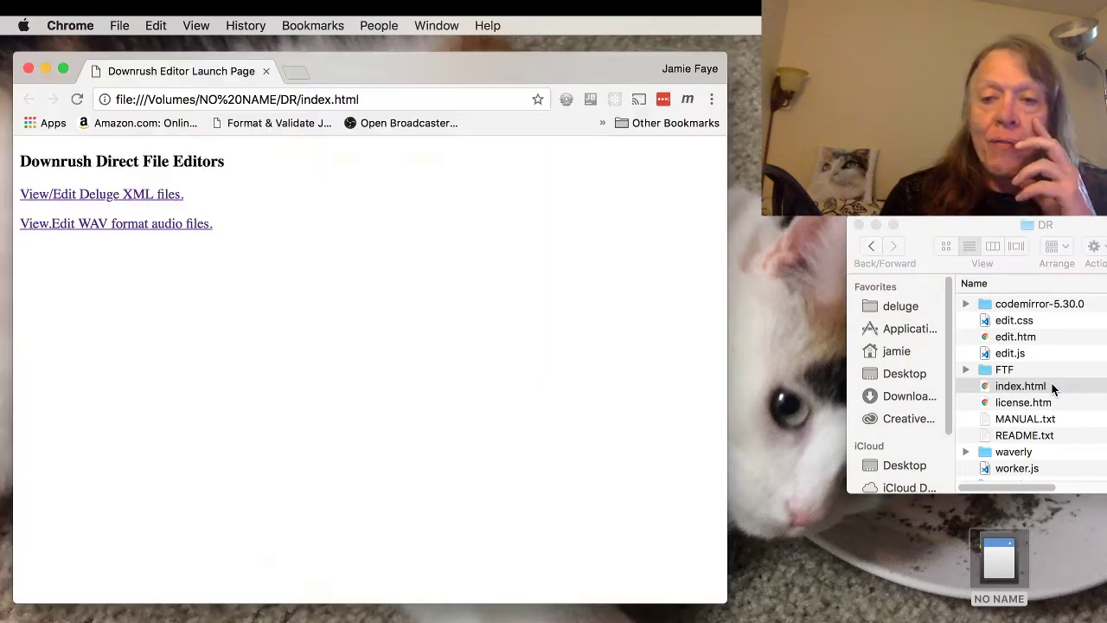
# Open the Deluge XML viewer/editor from the launch page and load SONG150A.XML from the SONGS folder
pyautogui.click(163, 198)
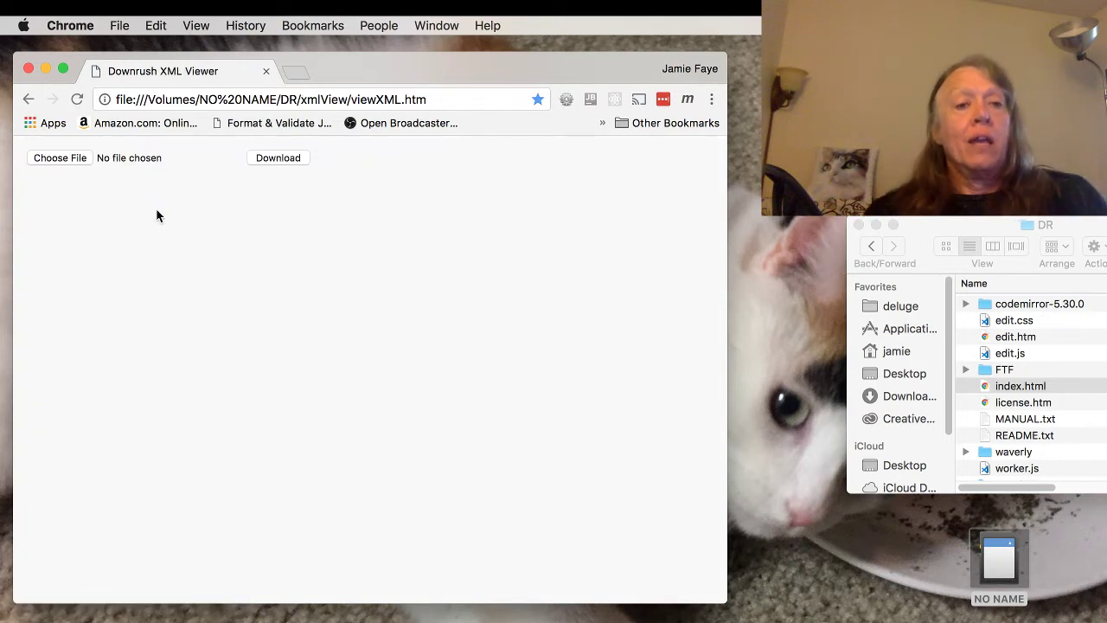
pyautogui.click(76, 164)
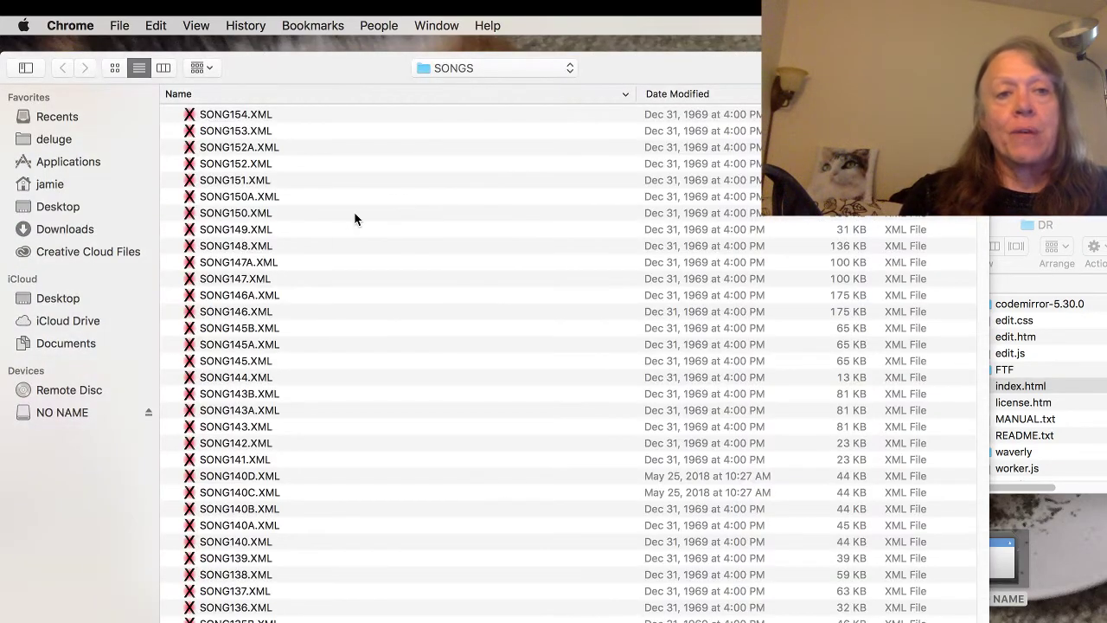
pyautogui.click(314, 204)
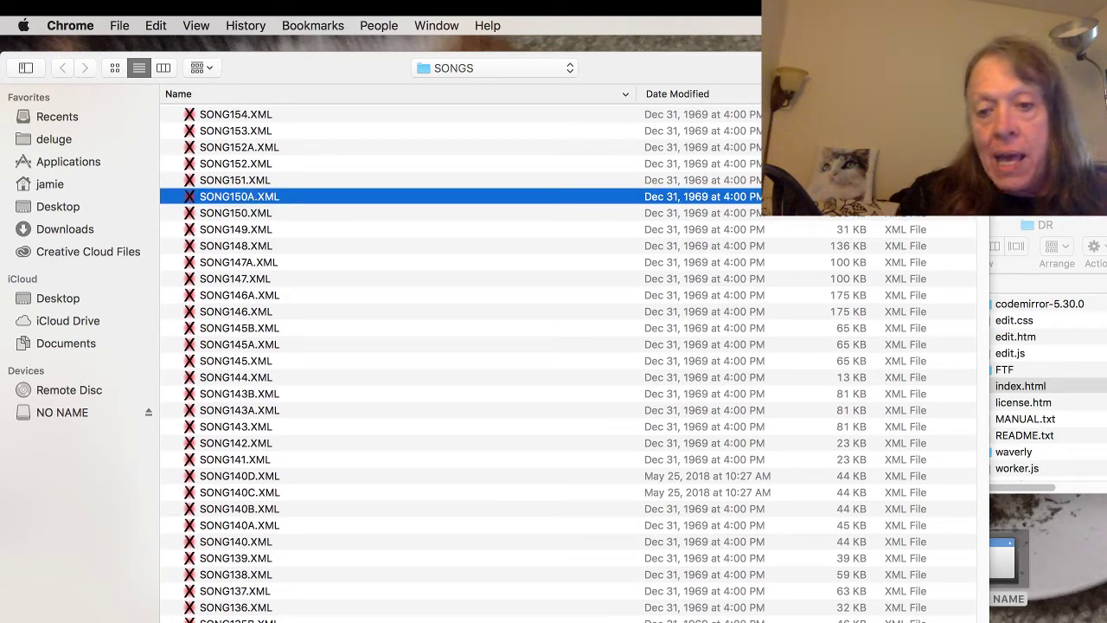
pyautogui.press('Return')
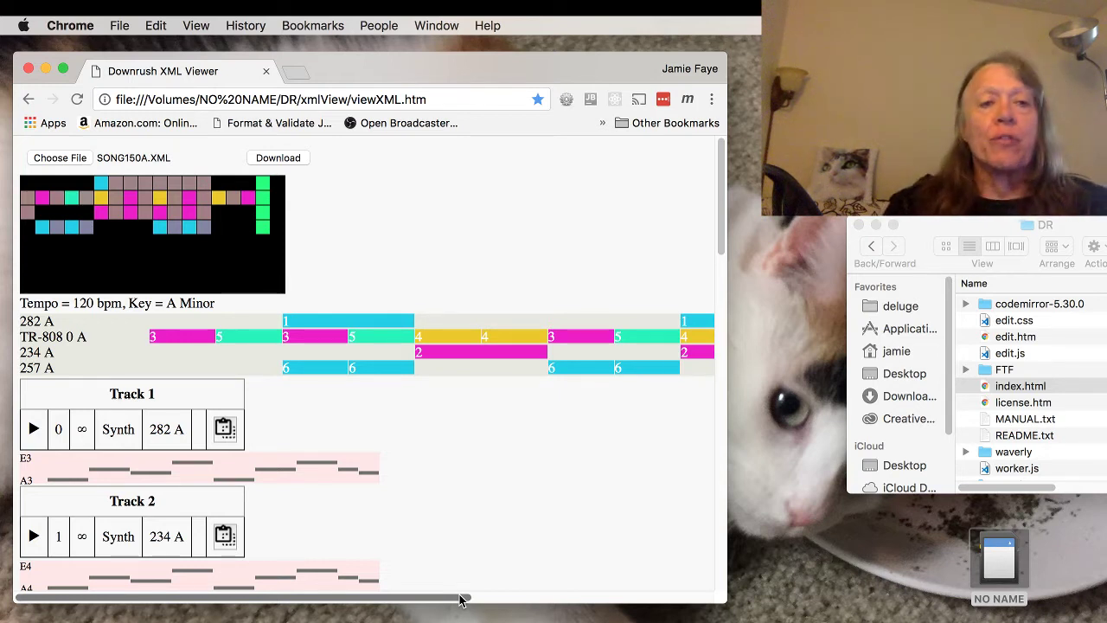
# Review the song's arrangement overview, then expand Track 1's synth parameters to examine them and collapse them again
pyautogui.moveTo(460, 598); pyautogui.dragTo(259, 579)
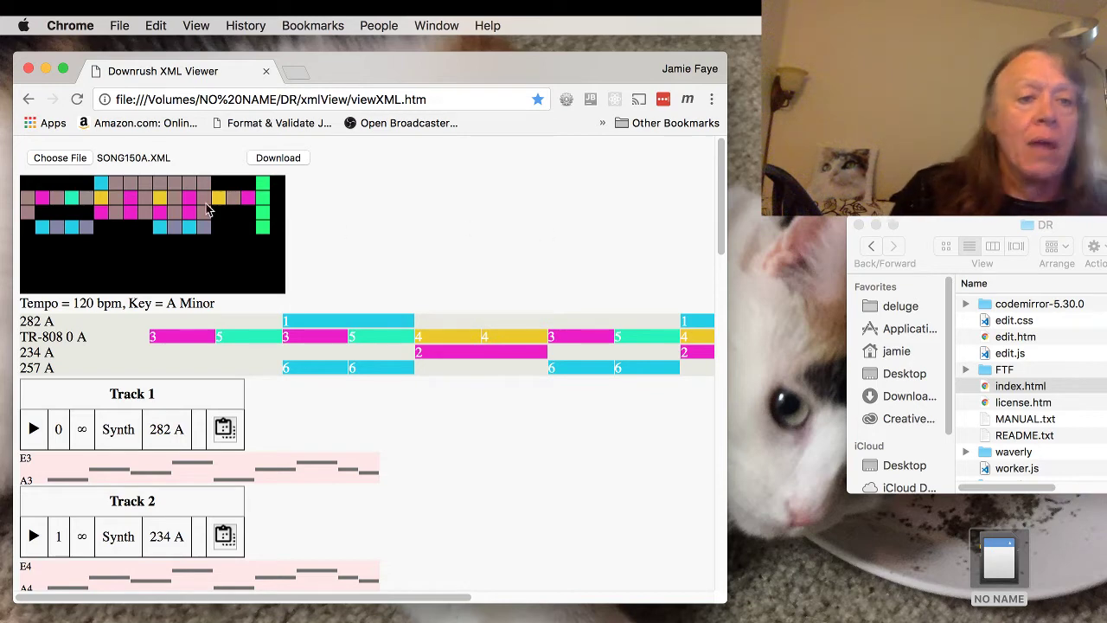
pyautogui.click(34, 430)
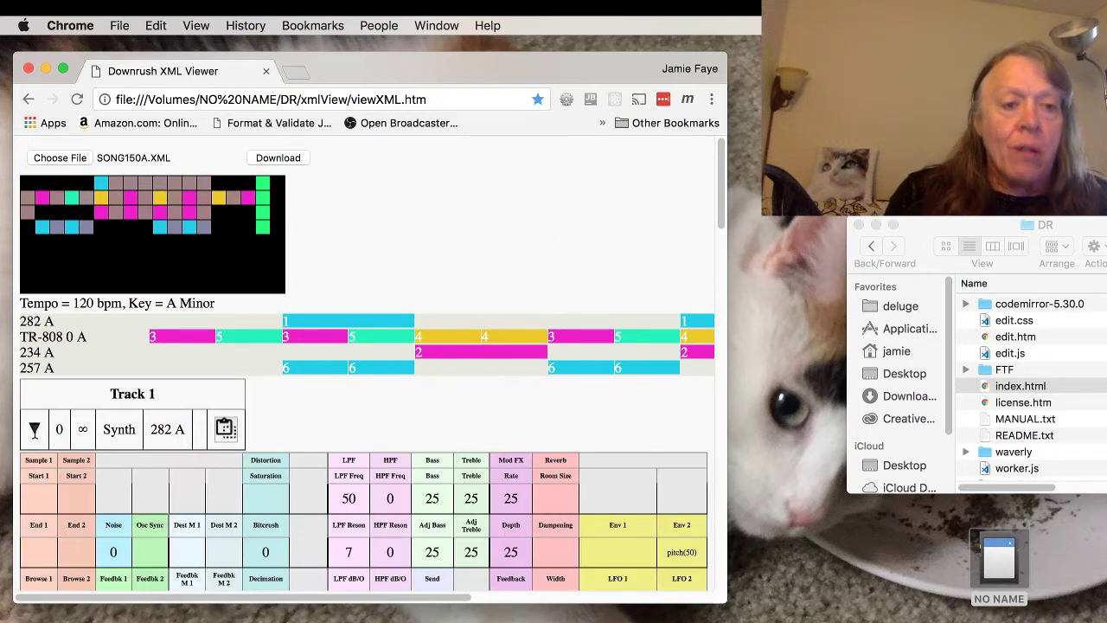
pyautogui.scroll(-10, 154, 425)
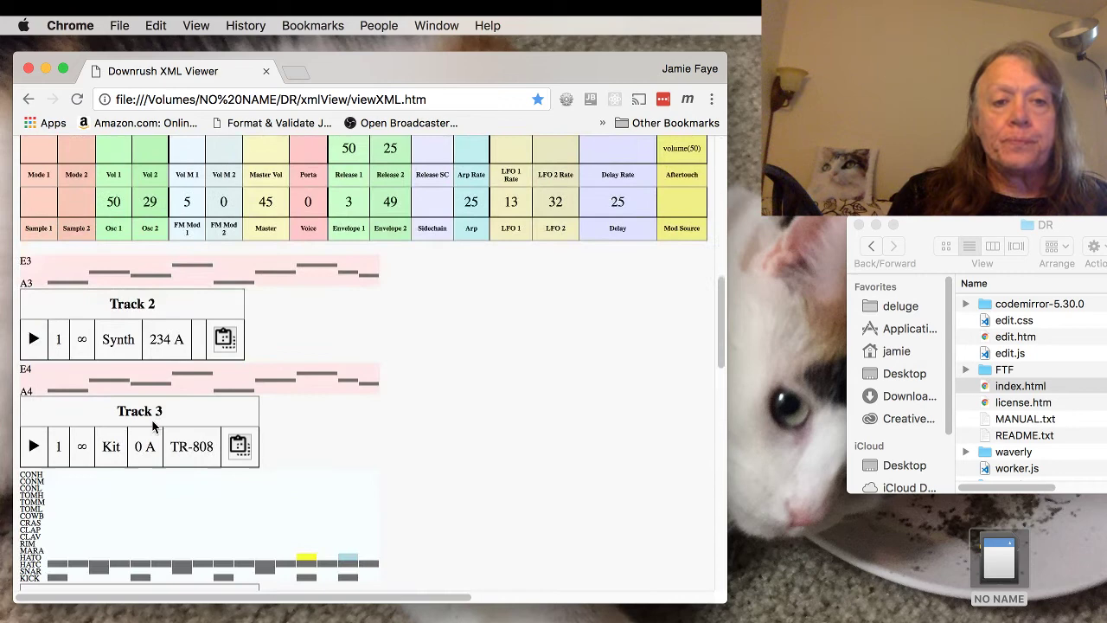
pyautogui.scroll(10, 154, 426)
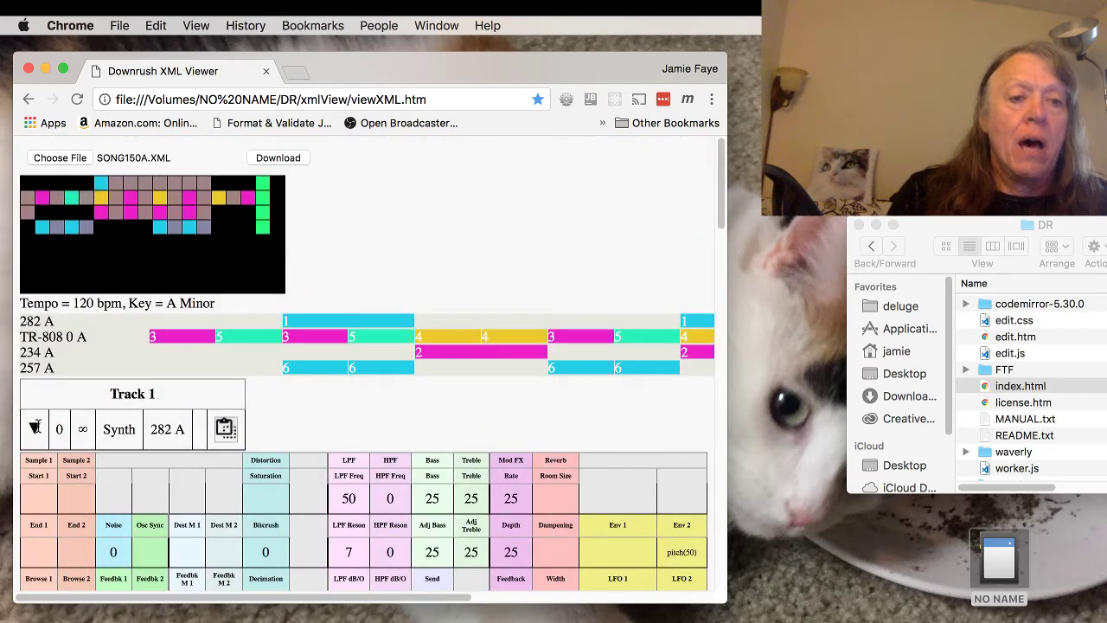
pyautogui.click(34, 427)
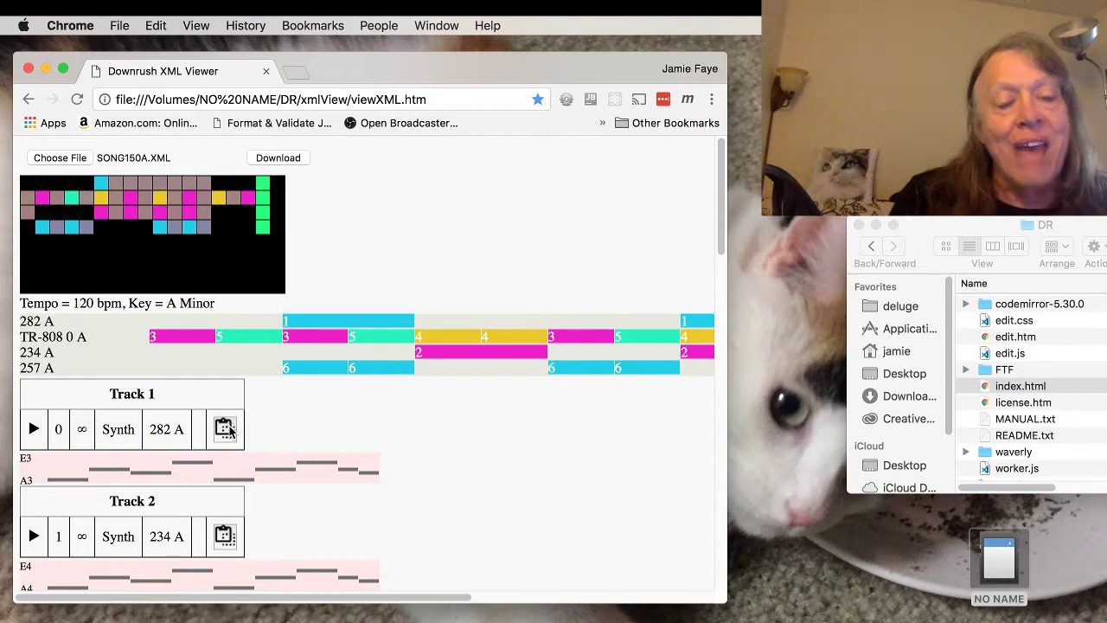
# Expand Track 3's TR-808 kit, inspect the KICK sound's parameters and play its sample, then collapse the kit
pyautogui.scroll(-6, 295, 455)
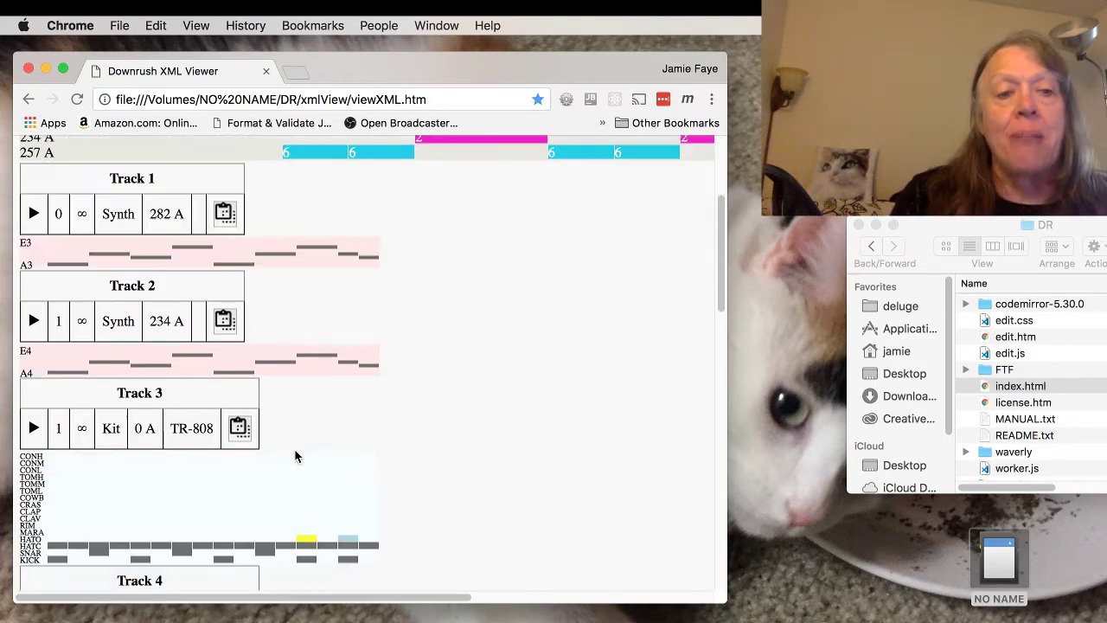
pyautogui.scroll(3, 295, 455)
pyautogui.scroll(-2, 296, 457)
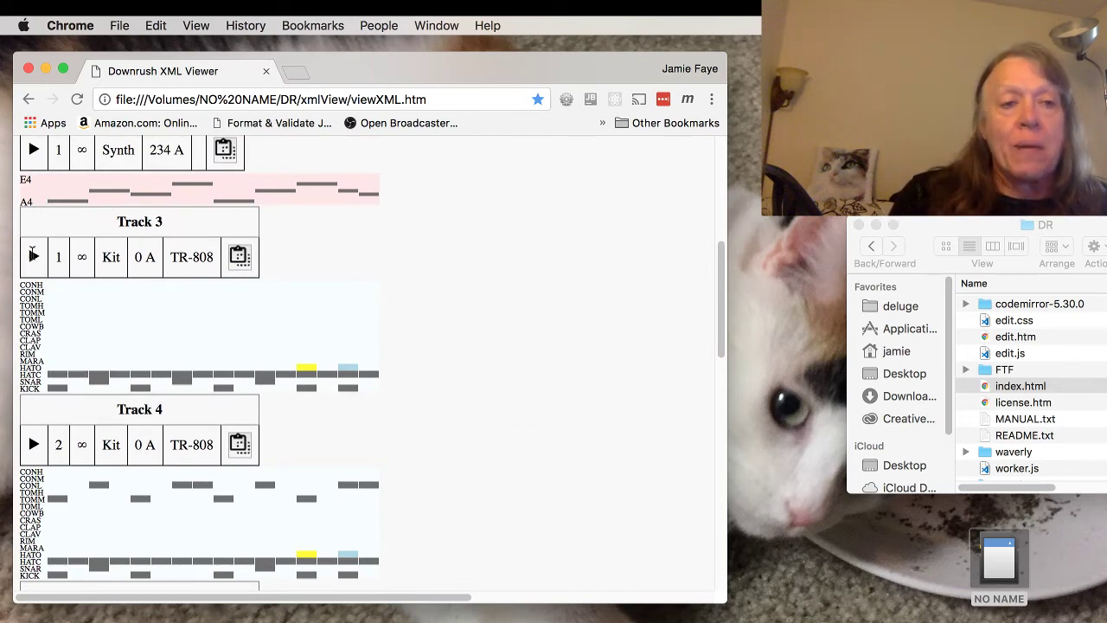
pyautogui.click(33, 256)
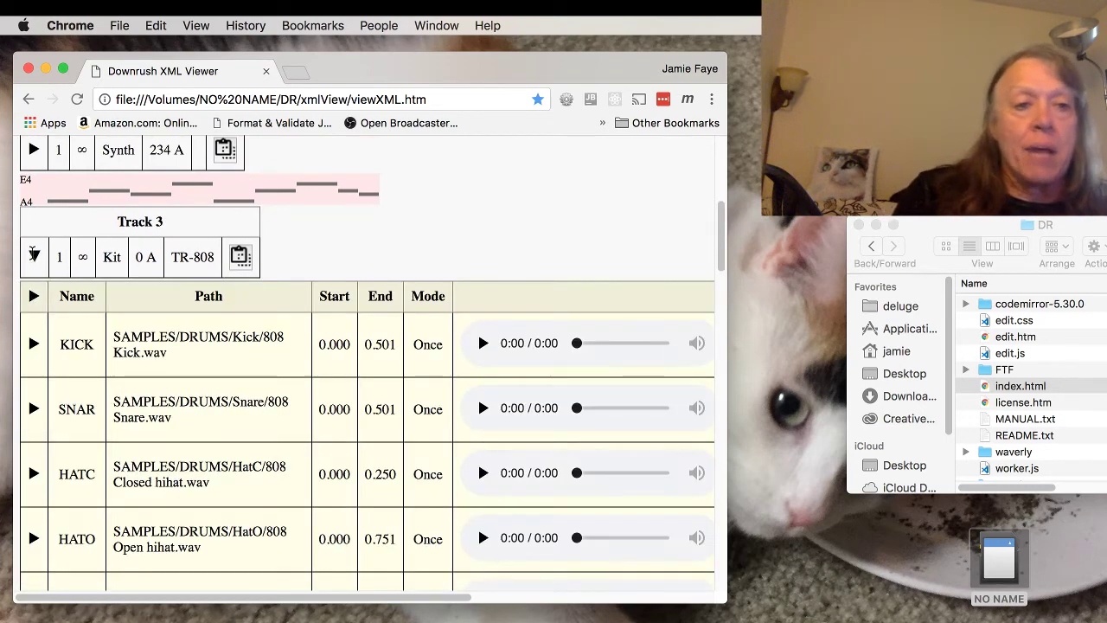
pyautogui.click(34, 345)
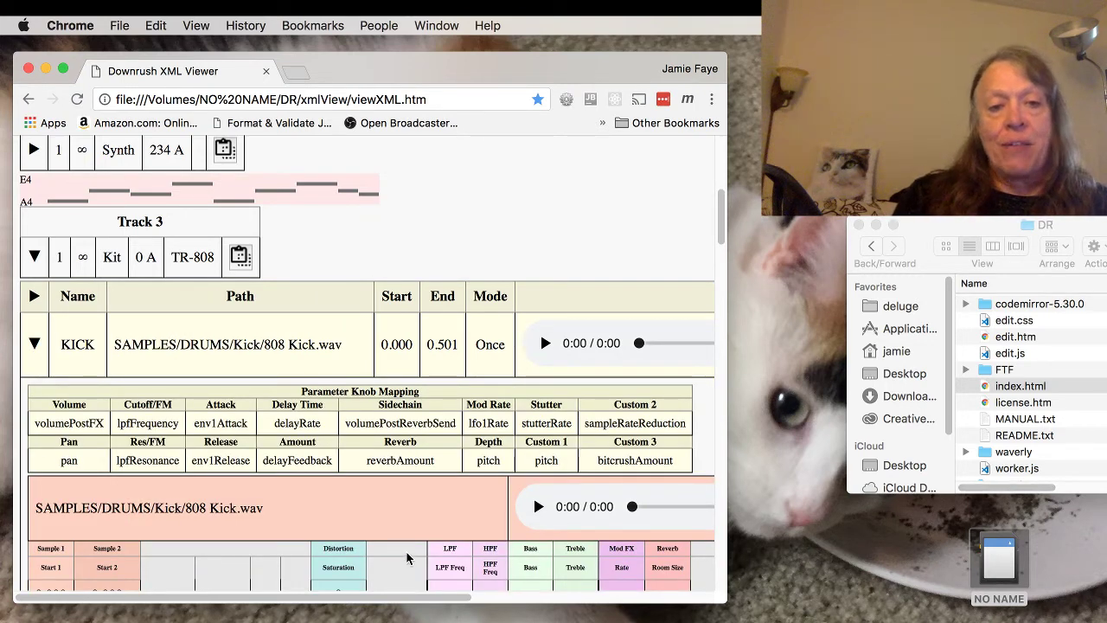
pyautogui.click(545, 344)
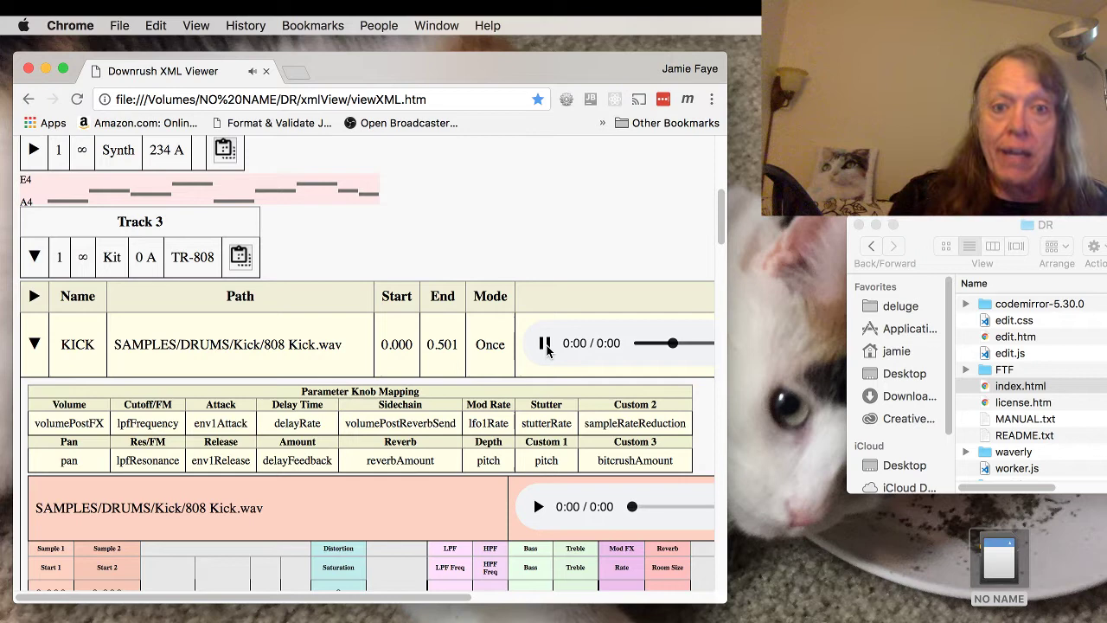
pyautogui.click(34, 345)
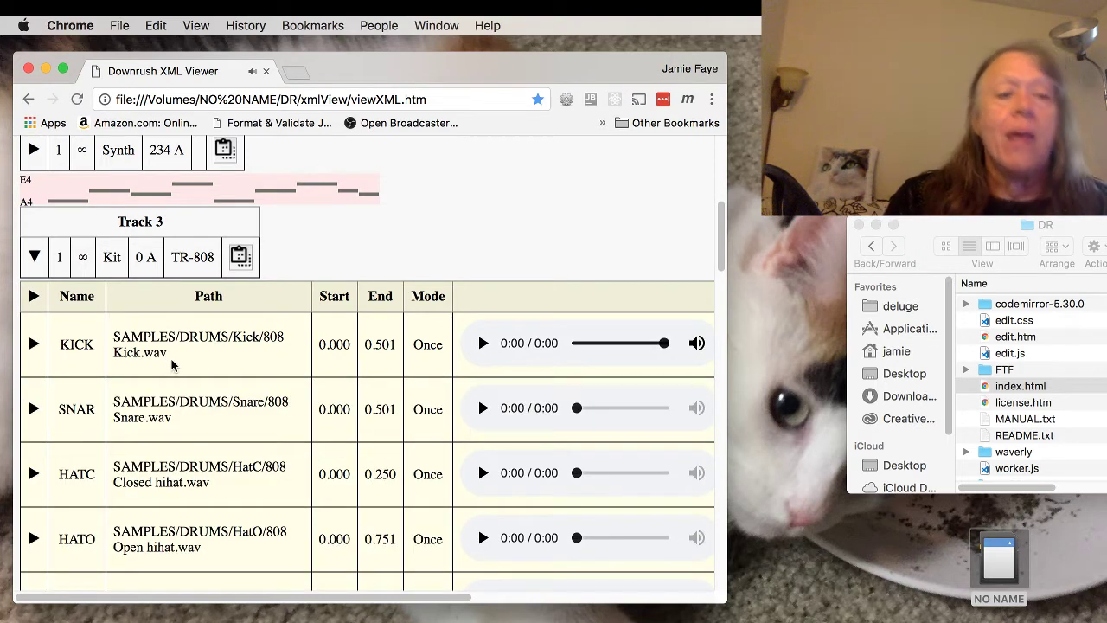
pyautogui.click(34, 257)
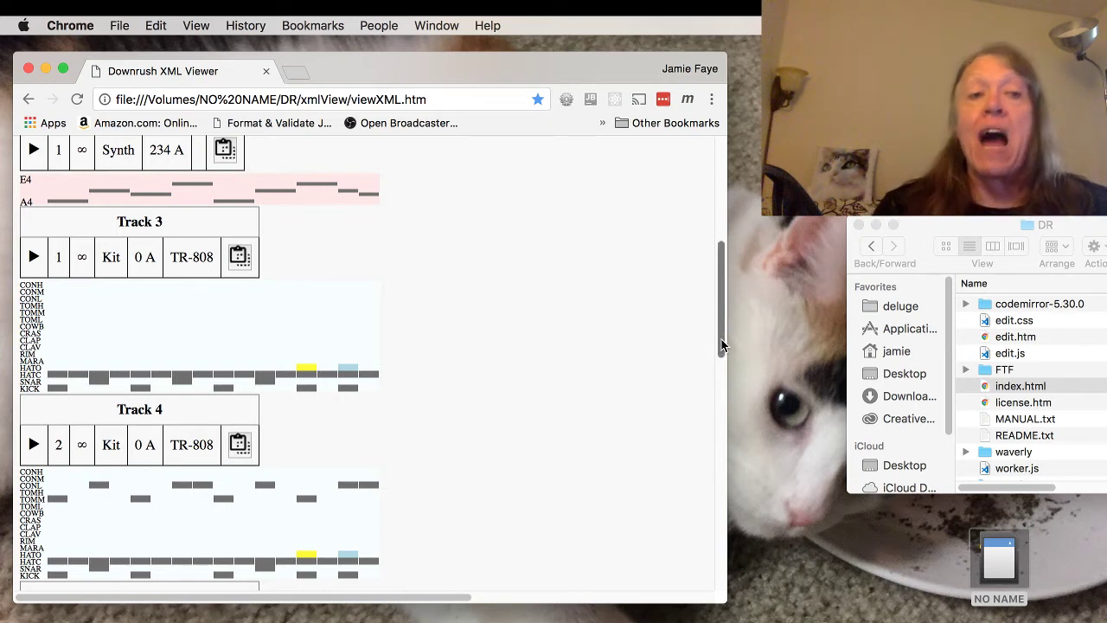
# Download the song as SONG150A (1).XML, choosing the temp folder in the home directory as the destination
pyautogui.scroll(10, 433, 343)
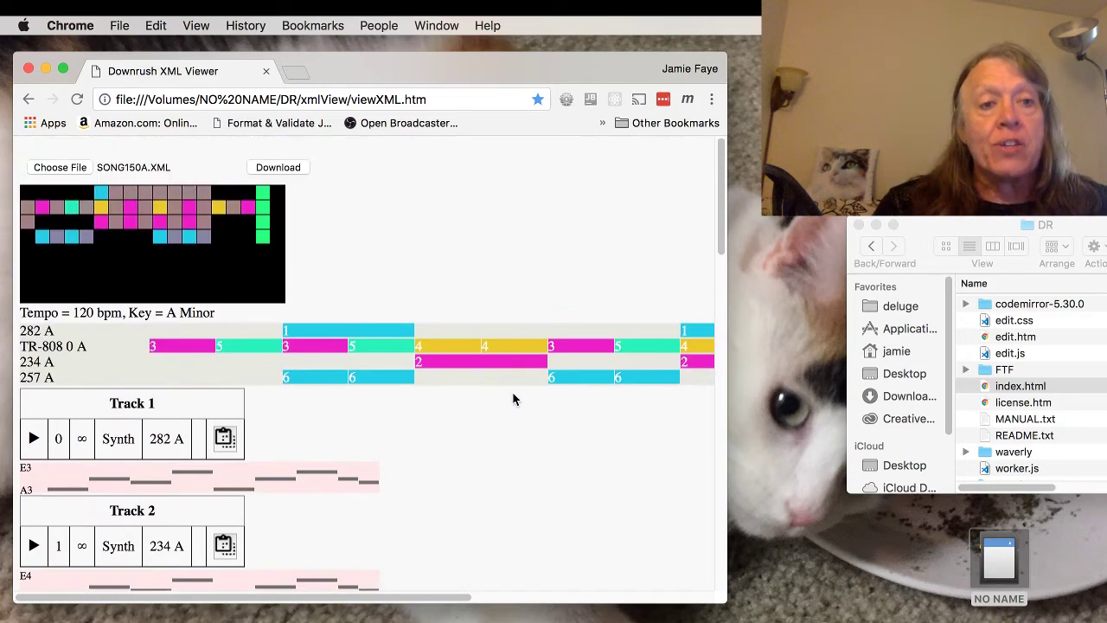
pyautogui.scroll(-15, 514, 399)
pyautogui.scroll(15, 514, 399)
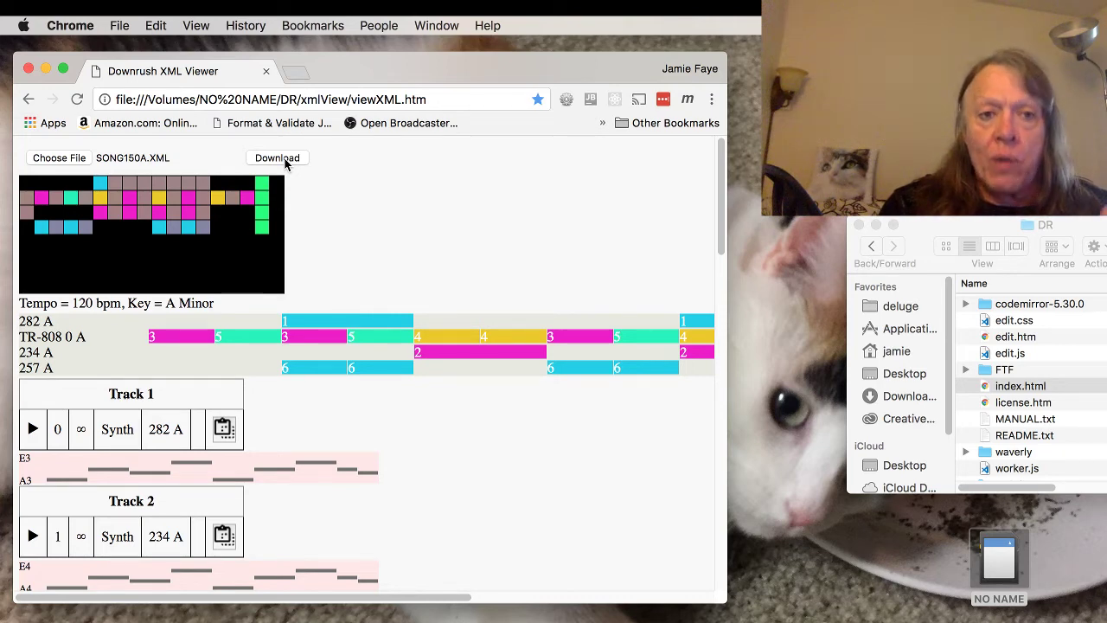
pyautogui.click(283, 159)
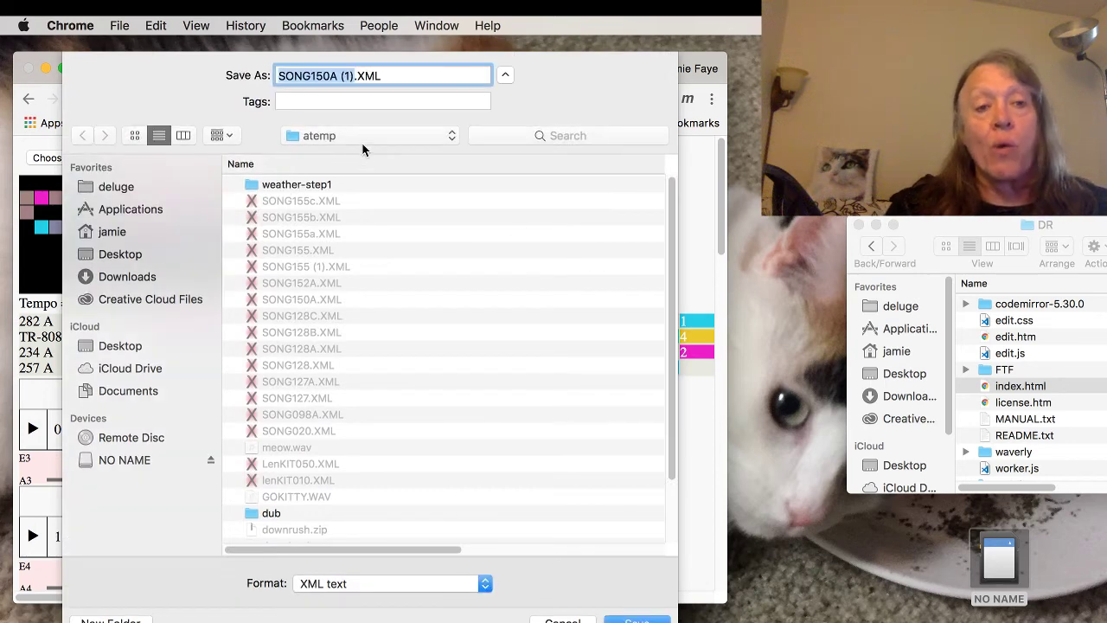
pyautogui.click(371, 144)
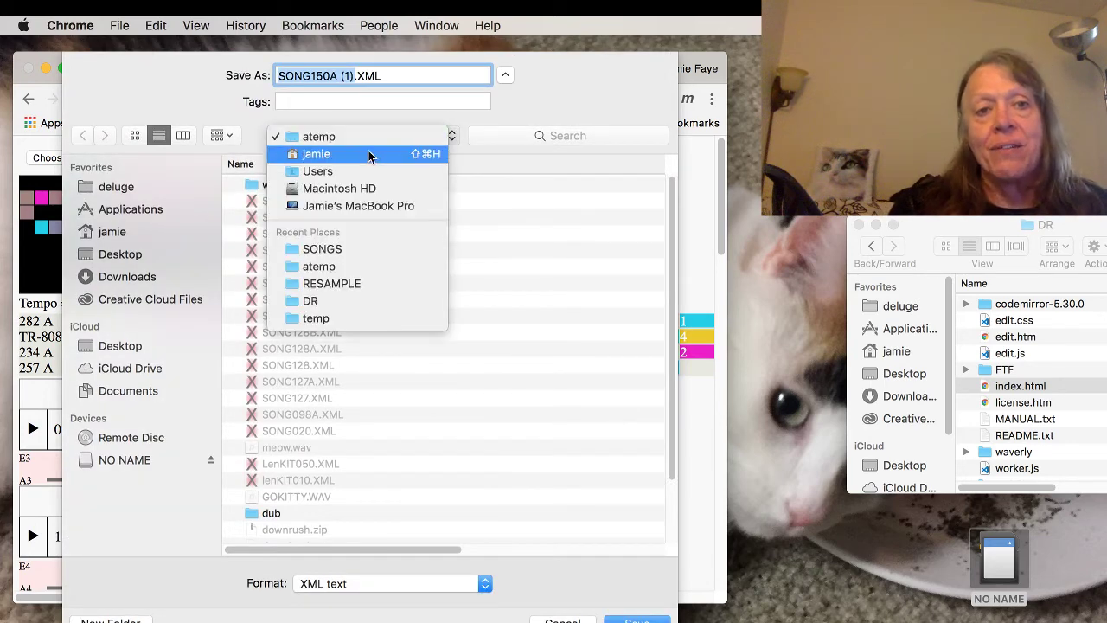
pyautogui.click(371, 150)
pyautogui.click(362, 138)
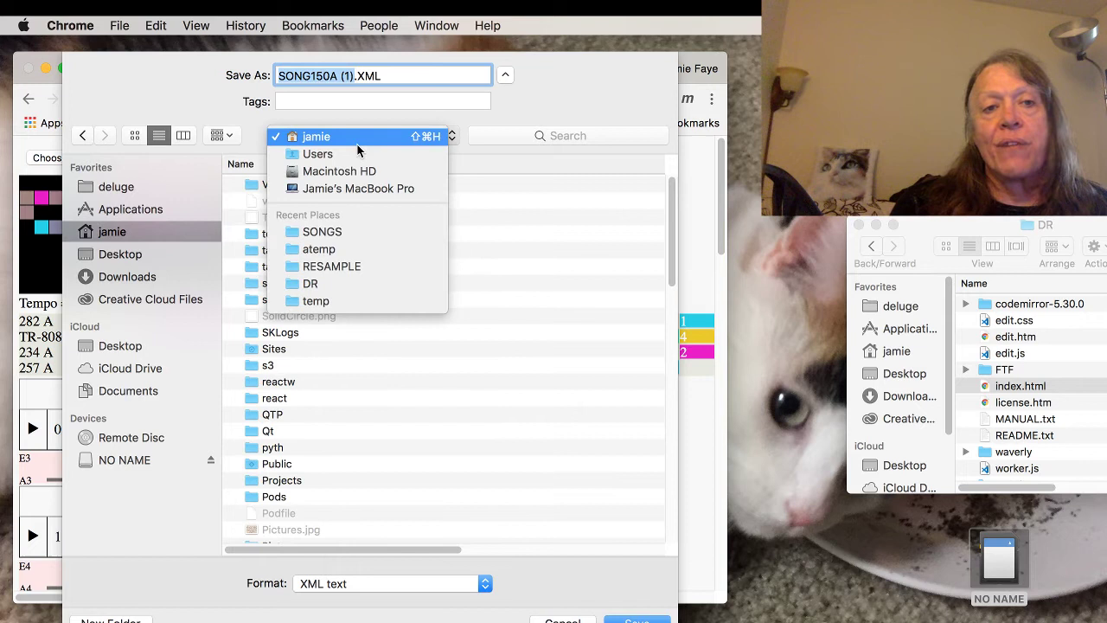
pyautogui.click(355, 138)
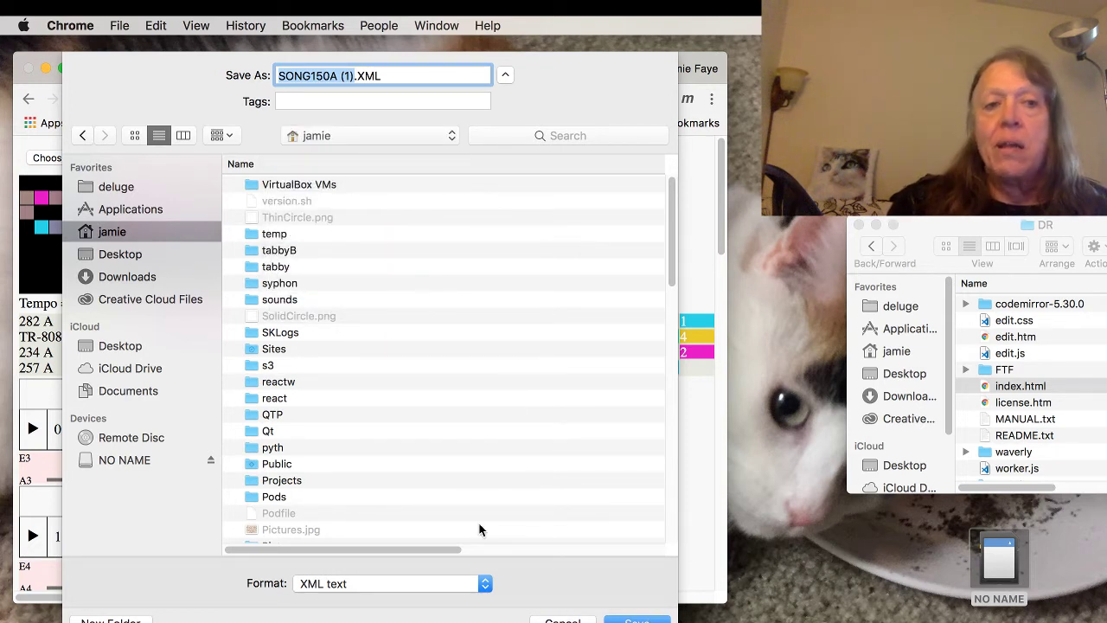
pyautogui.doubleClick(324, 234)
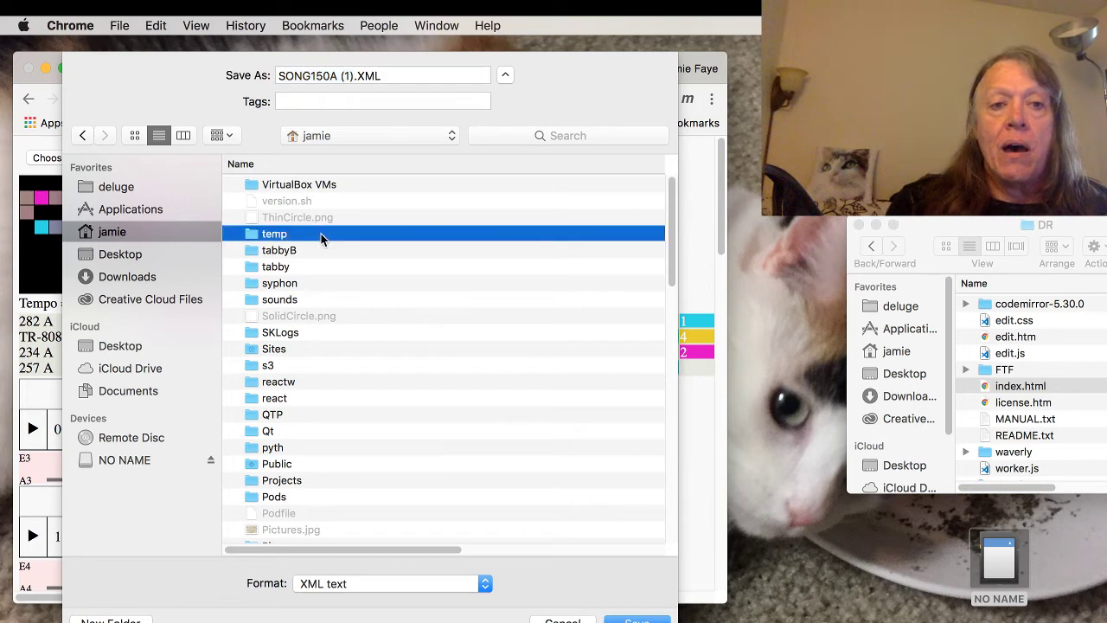
pyautogui.click(637, 619)
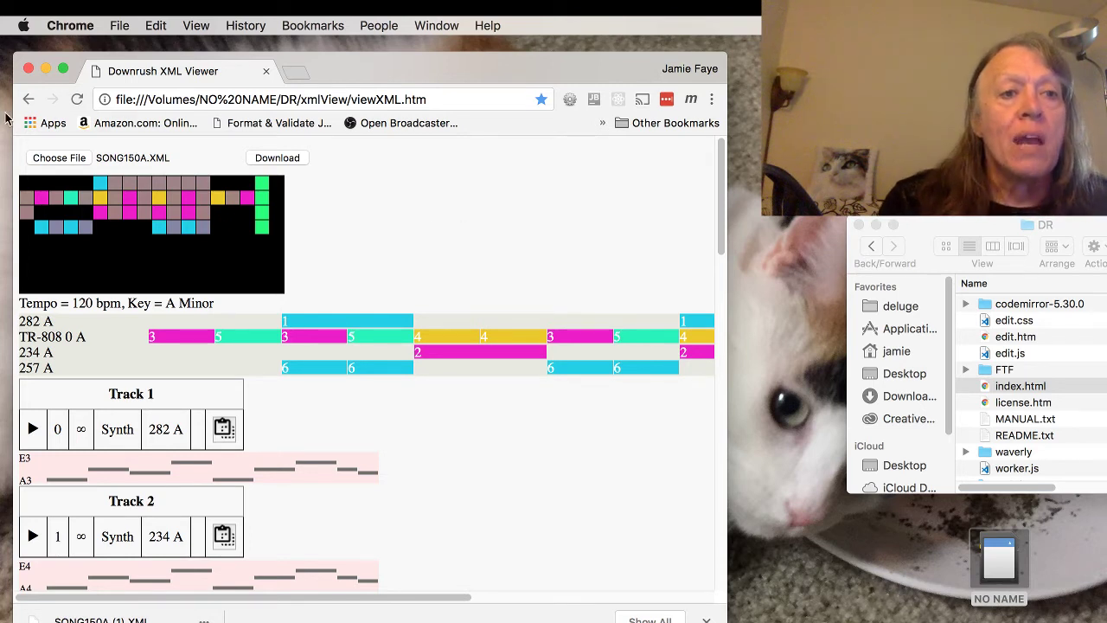
# Return to the launch page, open the WAV editor and load GOKITTY.WAV from the card's SAMPLES/RESAMPLE folder
pyautogui.click(31, 100)
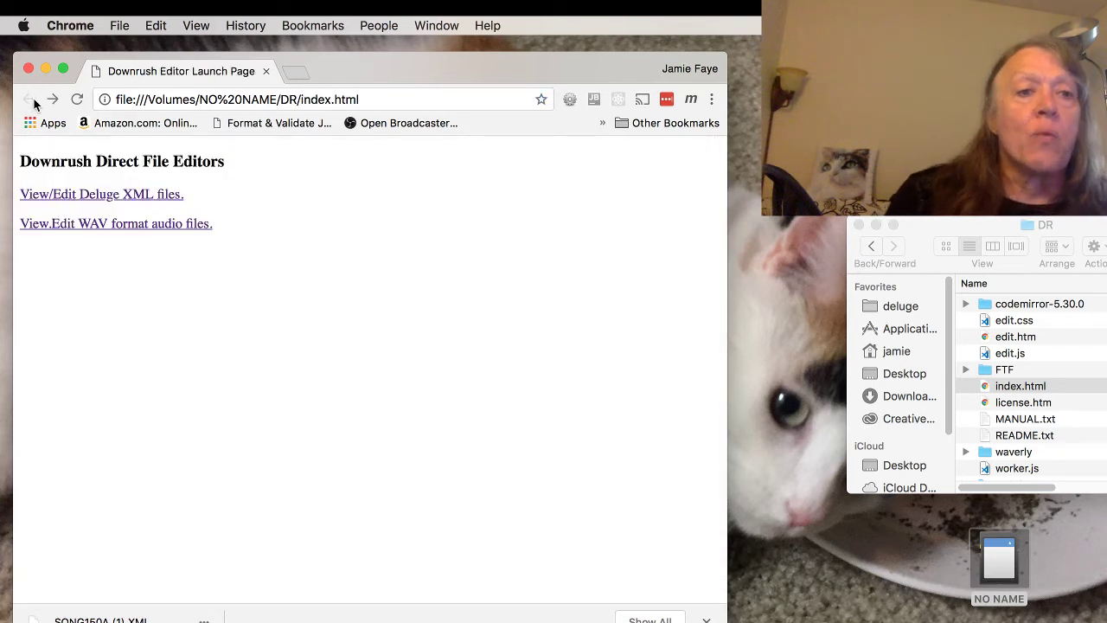
pyautogui.click(154, 225)
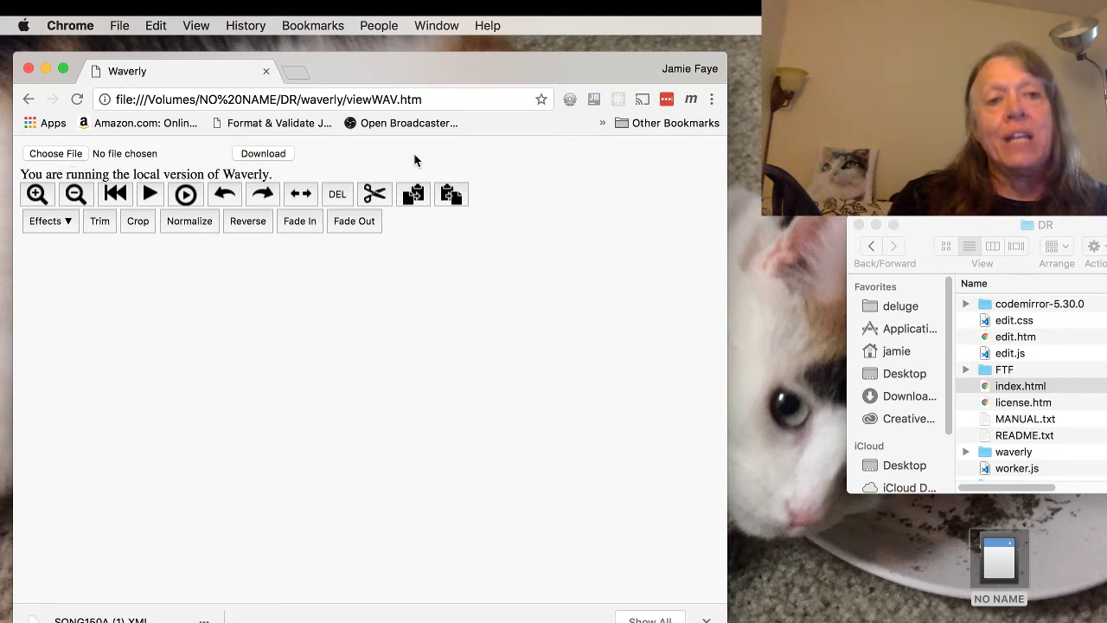
pyautogui.click(57, 154)
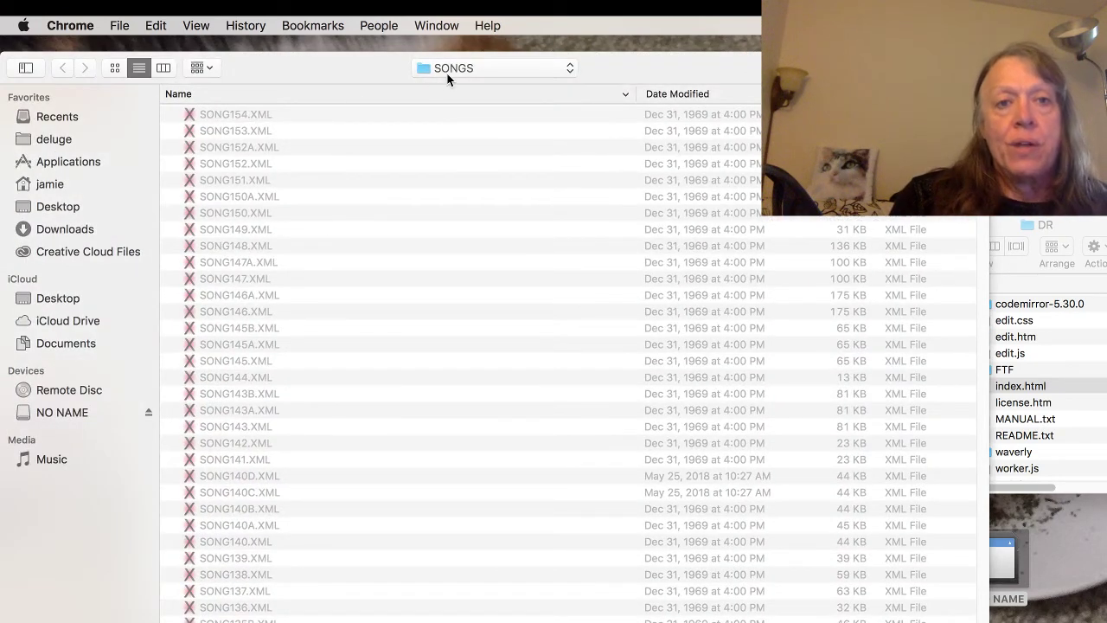
pyautogui.click(447, 79)
pyautogui.click(454, 88)
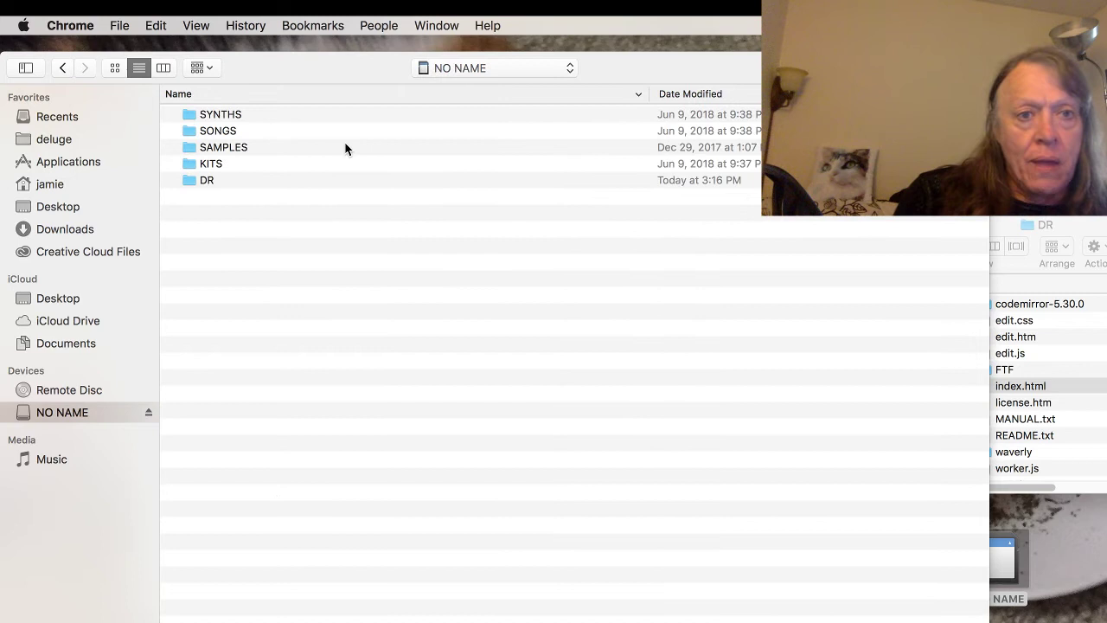
pyautogui.click(335, 148)
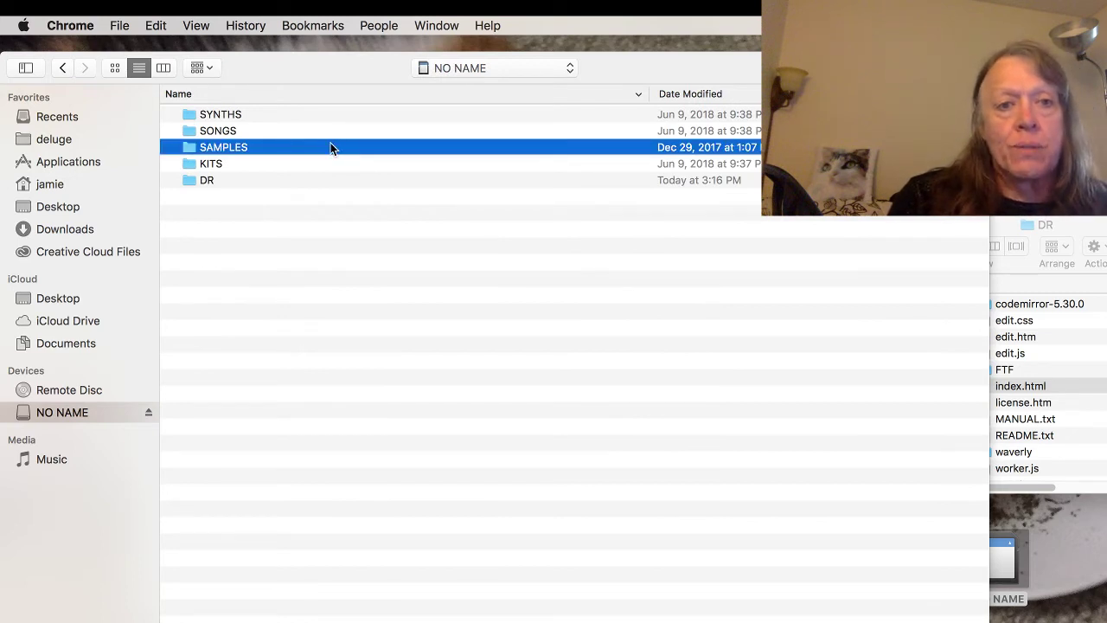
pyautogui.doubleClick(331, 147)
pyautogui.doubleClick(322, 118)
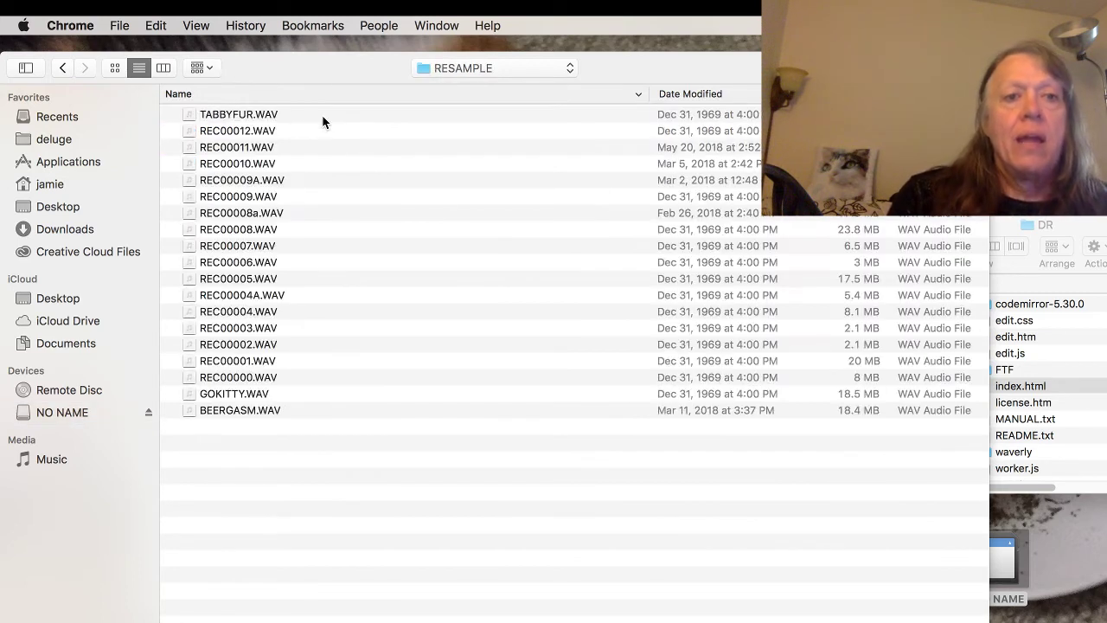
pyautogui.click(297, 393)
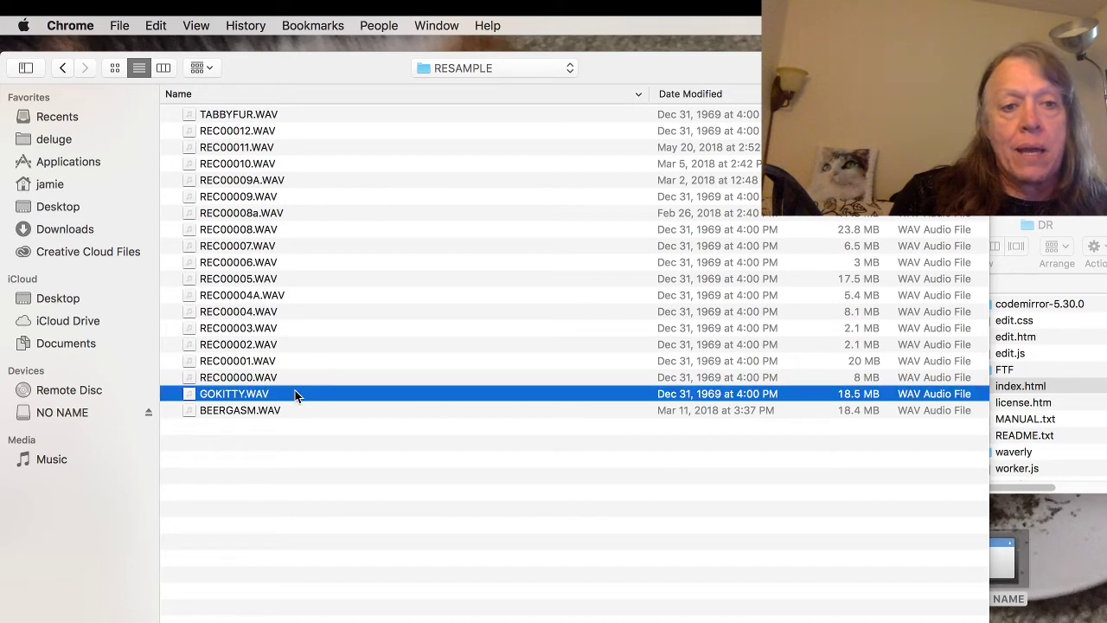
pyautogui.press('Return')
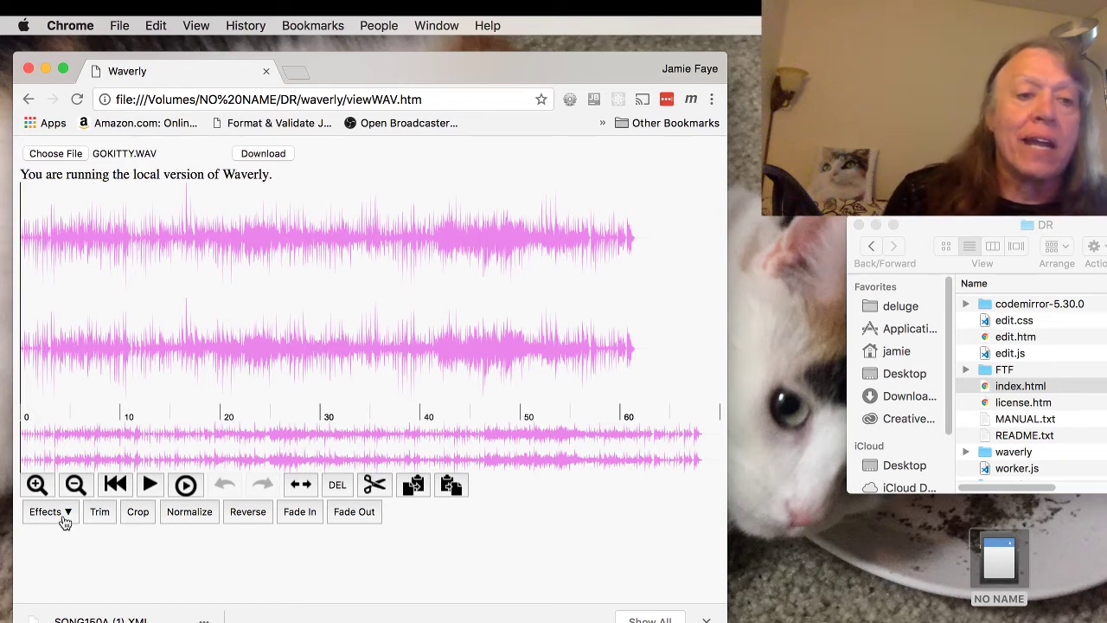
# Play and pause the opening of the loaded audio, and try to download it as GOKITTY.WAV to the temp folder
pyautogui.click(150, 486)
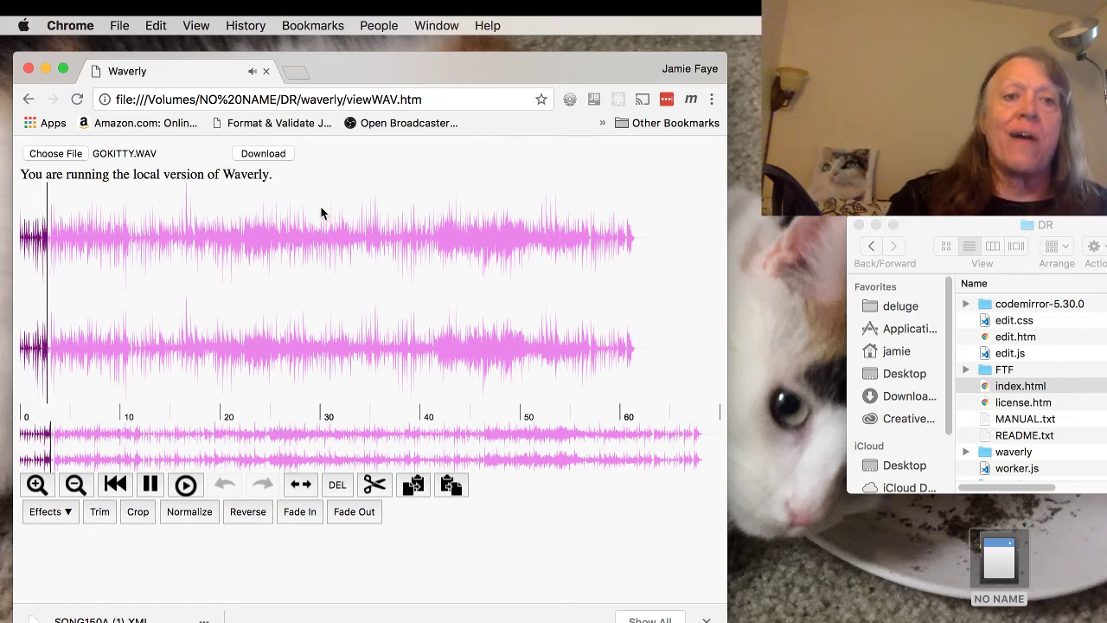
pyautogui.click(151, 487)
pyautogui.click(262, 154)
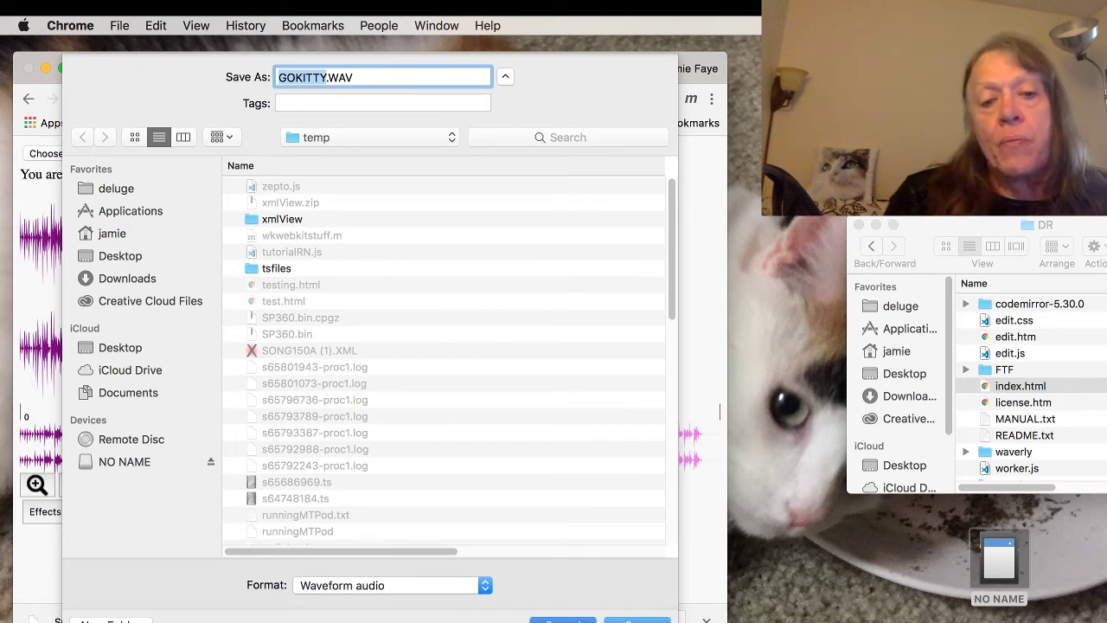
pyautogui.press('Return')
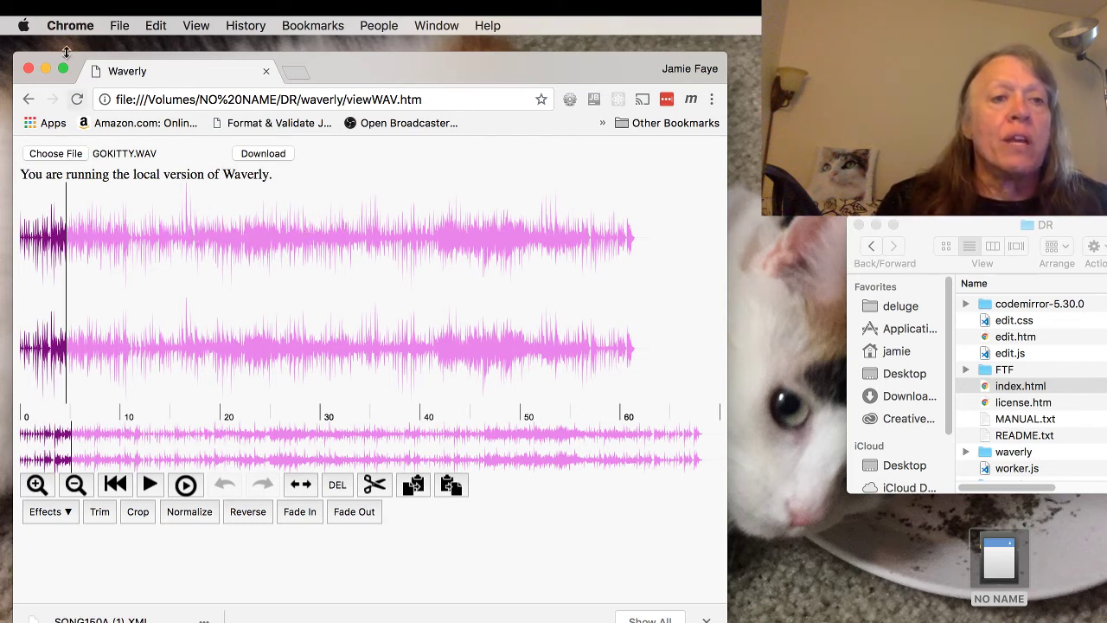
# Open the browser's settings and expand the advanced options to view the Downloads section
pyautogui.click(110, 24)
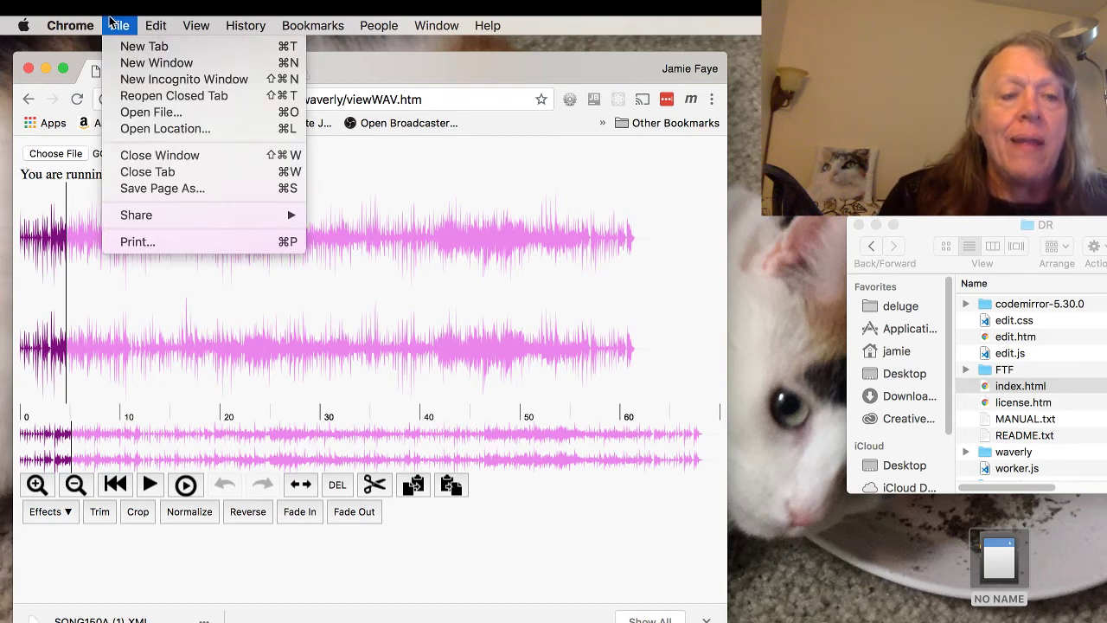
pyautogui.moveTo(91, 25)
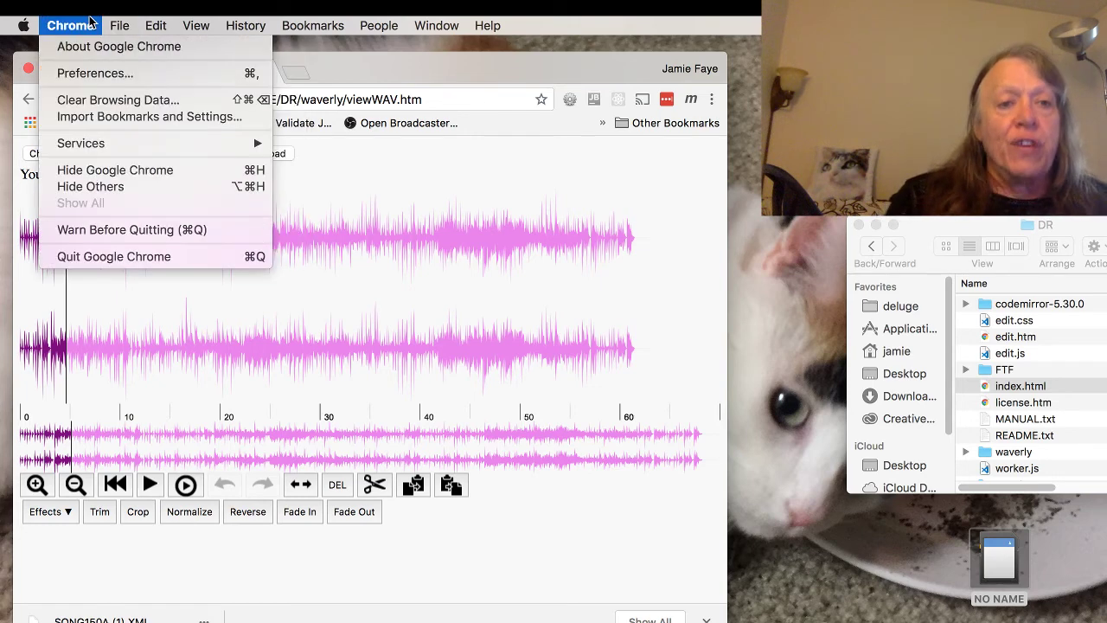
pyautogui.click(98, 73)
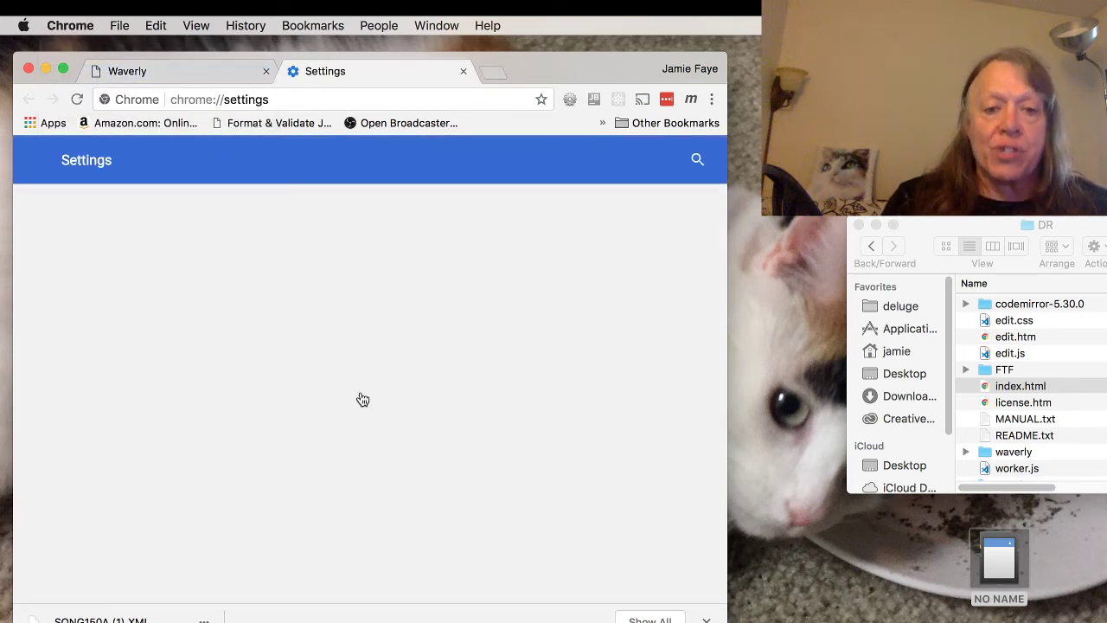
pyautogui.scroll(-2, 402, 410)
pyautogui.scroll(-10, 401, 409)
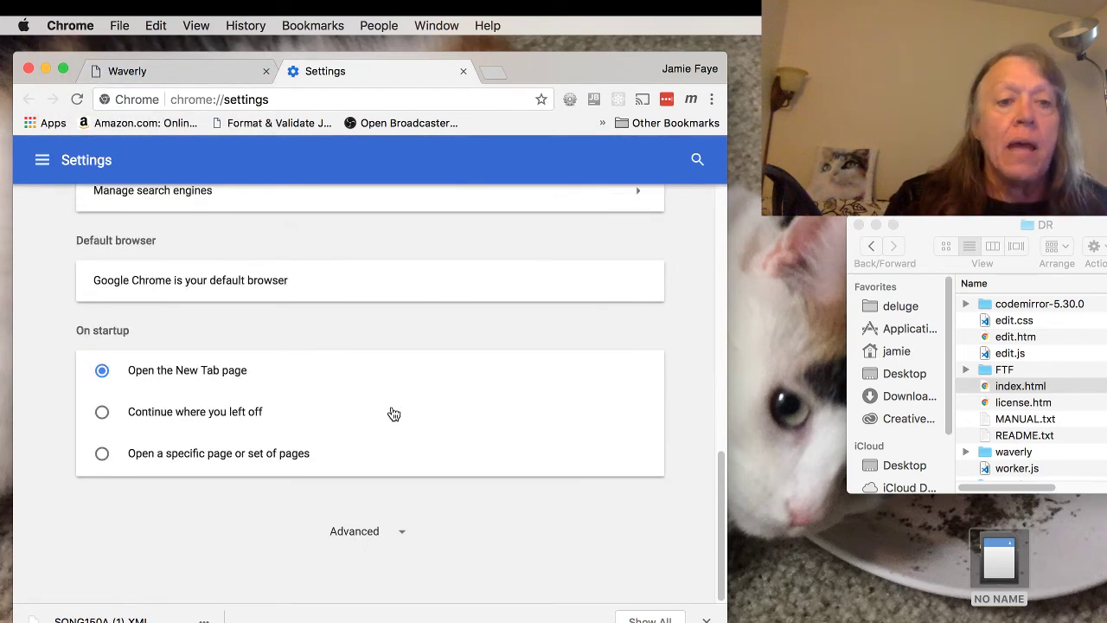
pyautogui.click(355, 531)
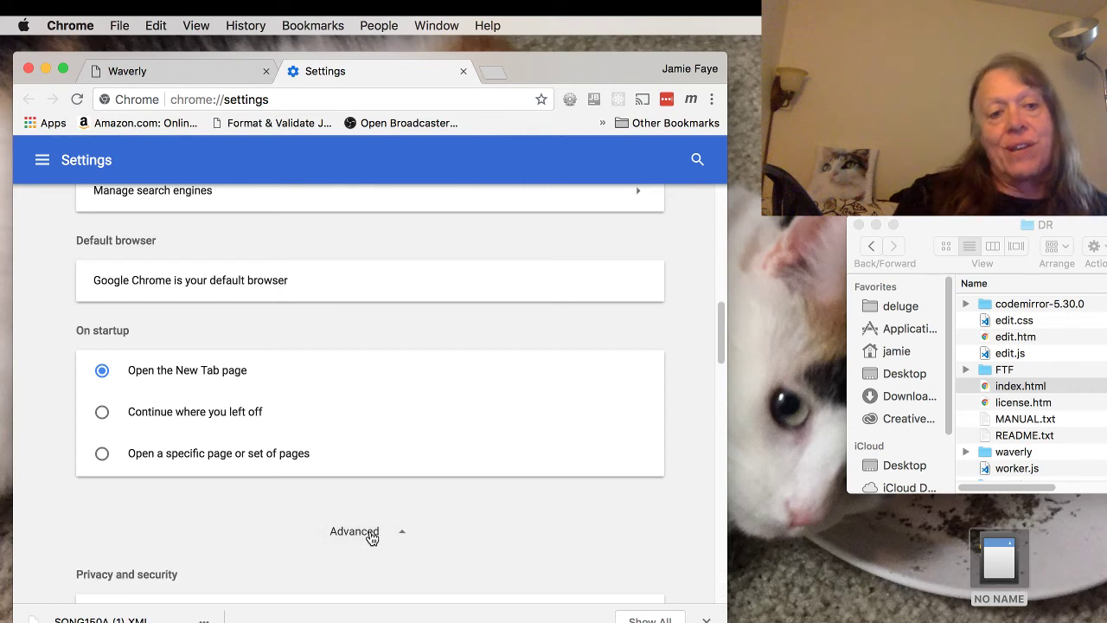
pyautogui.scroll(-5, 372, 539)
pyautogui.scroll(-4, 372, 539)
pyautogui.scroll(-7, 372, 539)
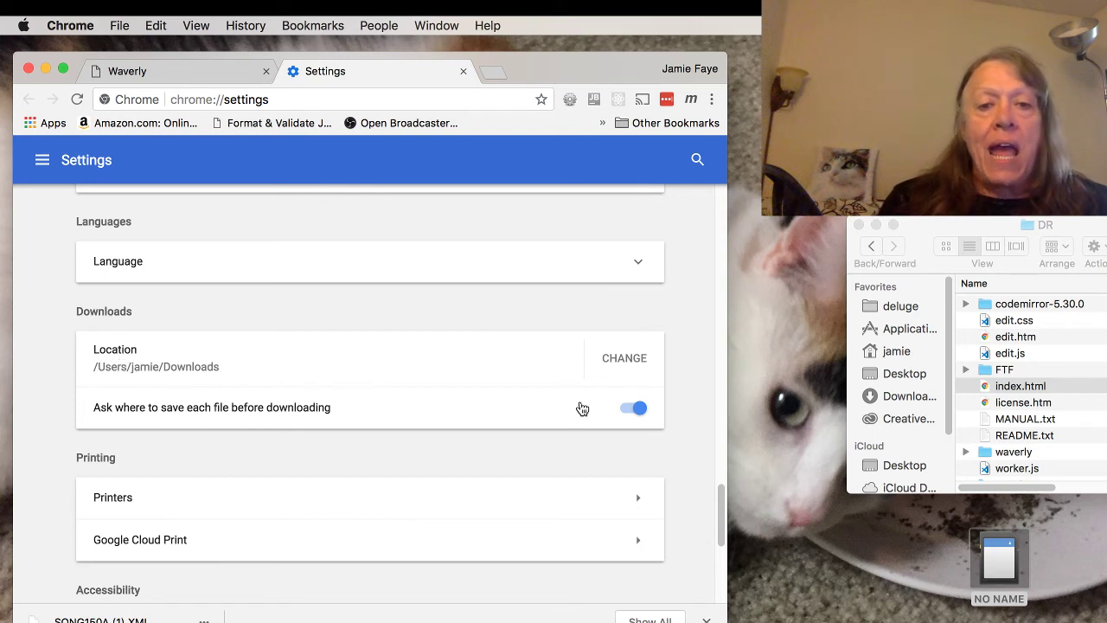
# Switch "Ask where to save each file before downloading" off and back on, and close the settings
pyautogui.click(636, 415)
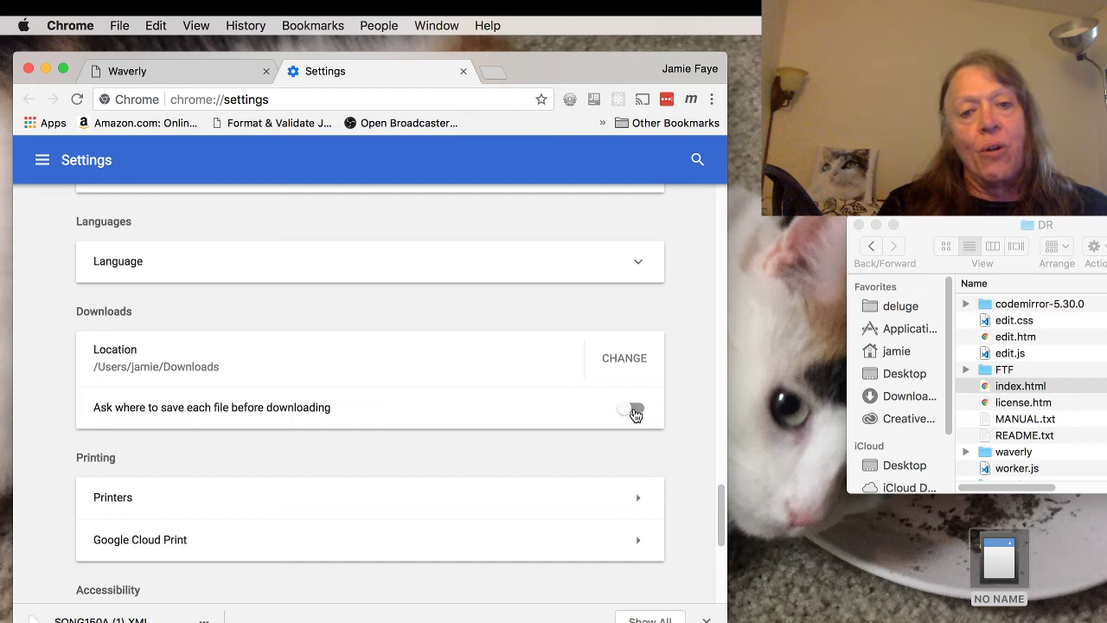
pyautogui.click(636, 415)
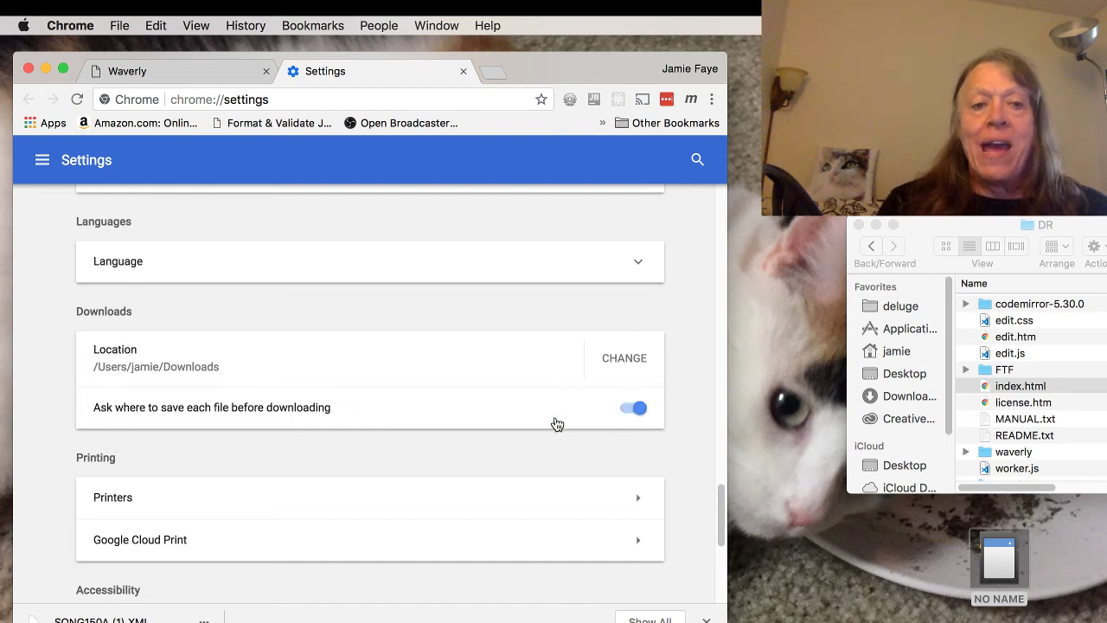
pyautogui.click(464, 71)
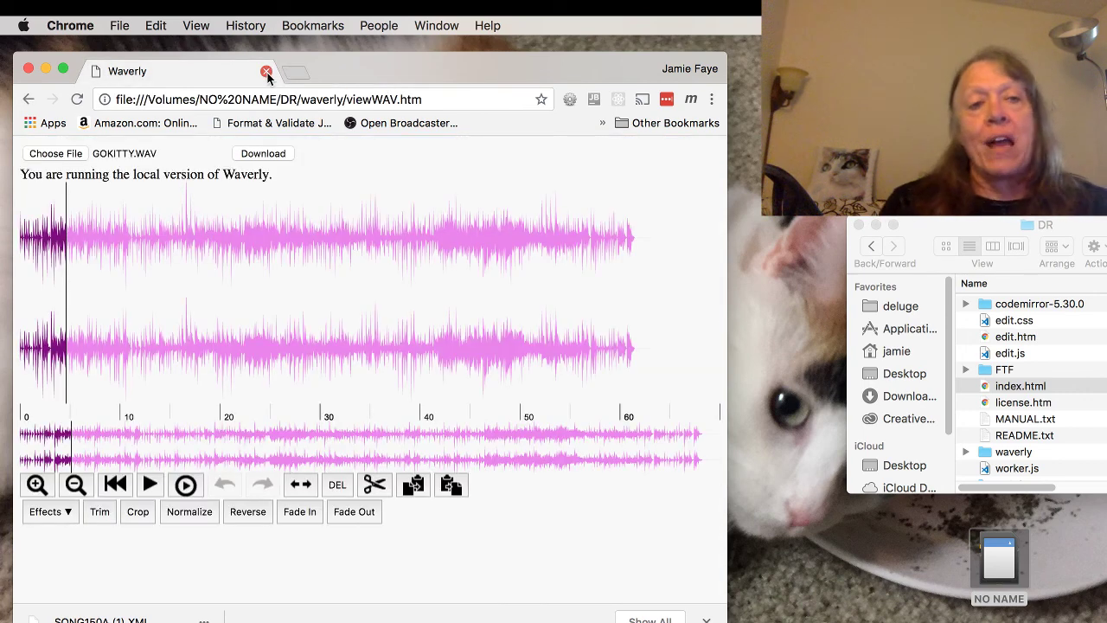